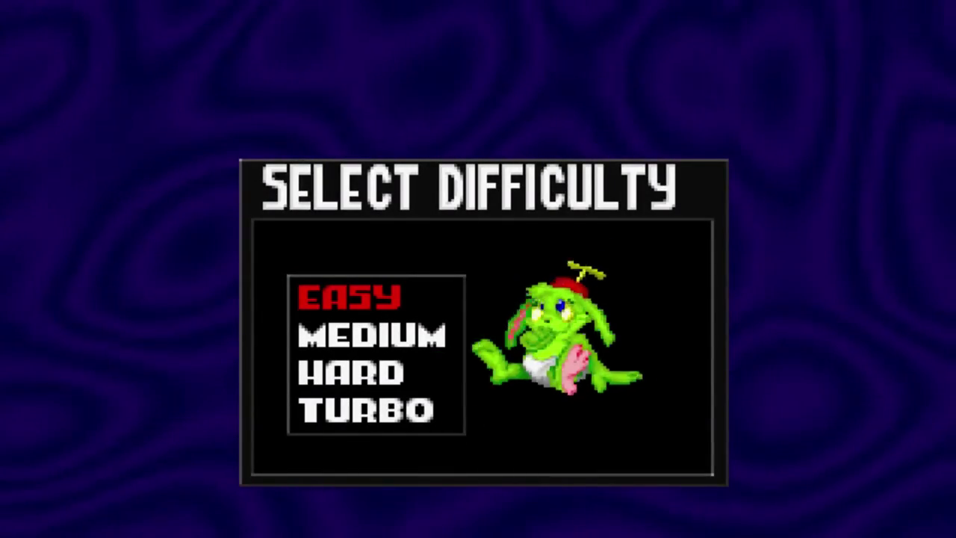
Step: Confirm Easy on the Jazz Jackrabbit 2 Select Difficulty menu
{"action": "key", "text": "Return"}
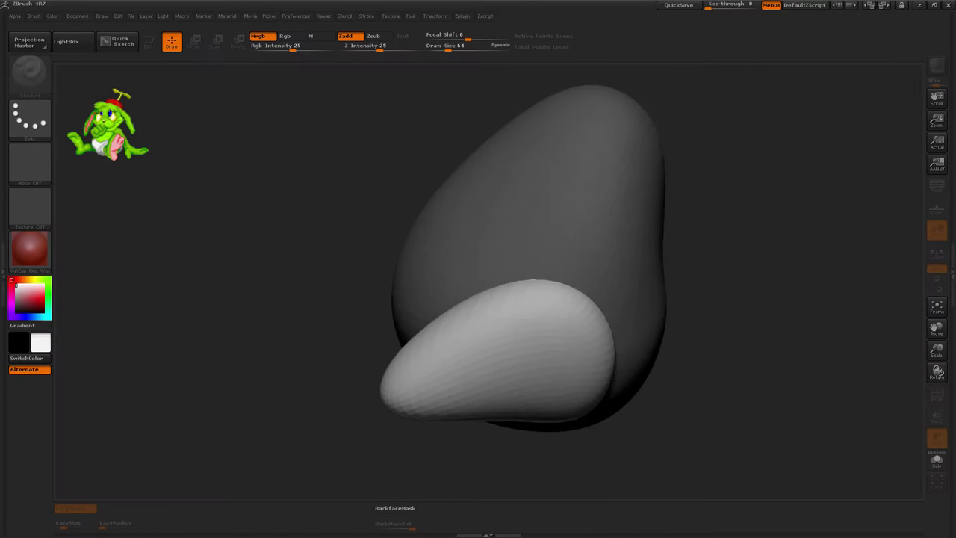